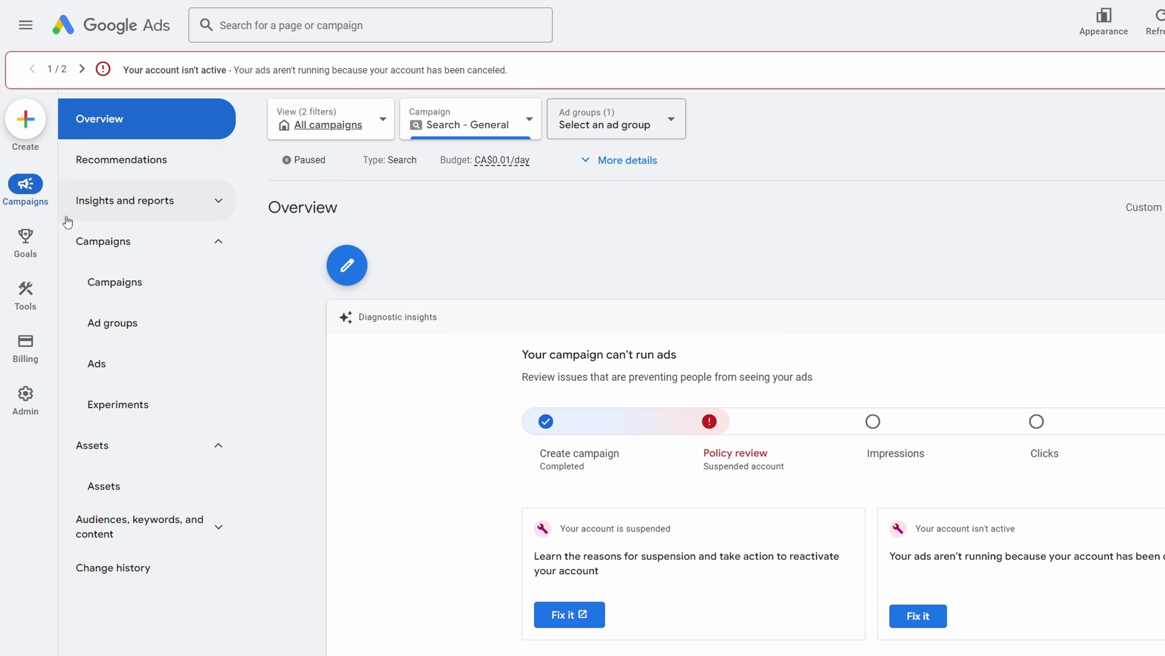
Open the account's Assets page from the sidebar and filter it to Location assets
{"action": "left_click", "coordinate": [123, 250]}
{"action": "left_click", "coordinate": [125, 253]}
{"action": "left_click", "coordinate": [152, 291]}
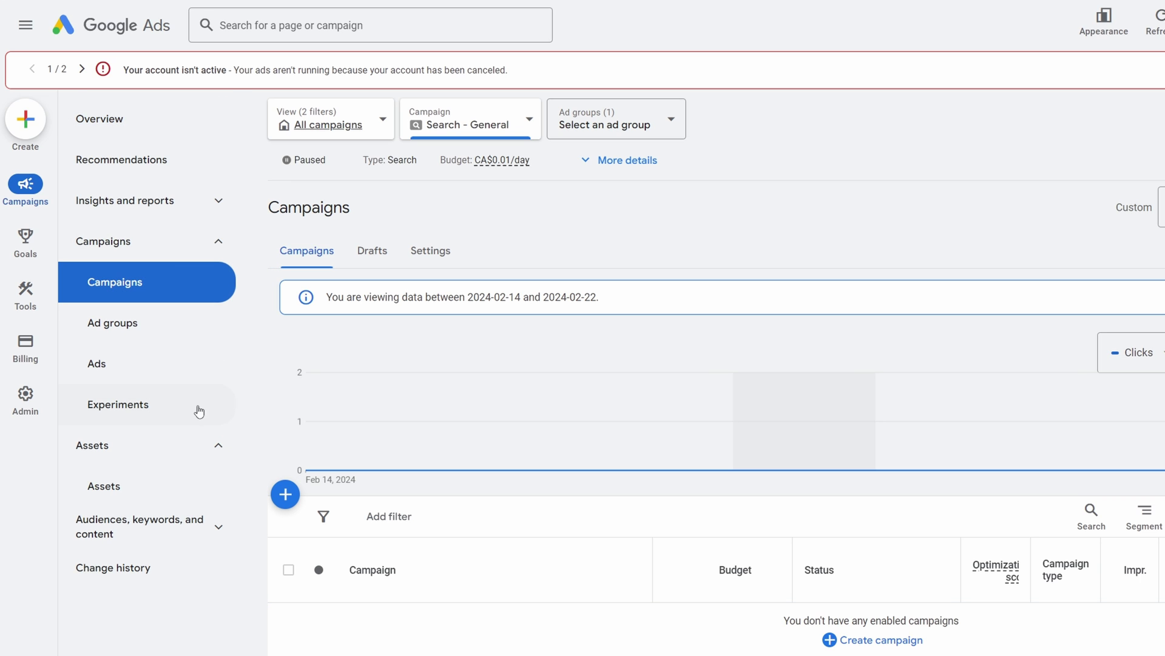
{"action": "left_click", "coordinate": [170, 449]}
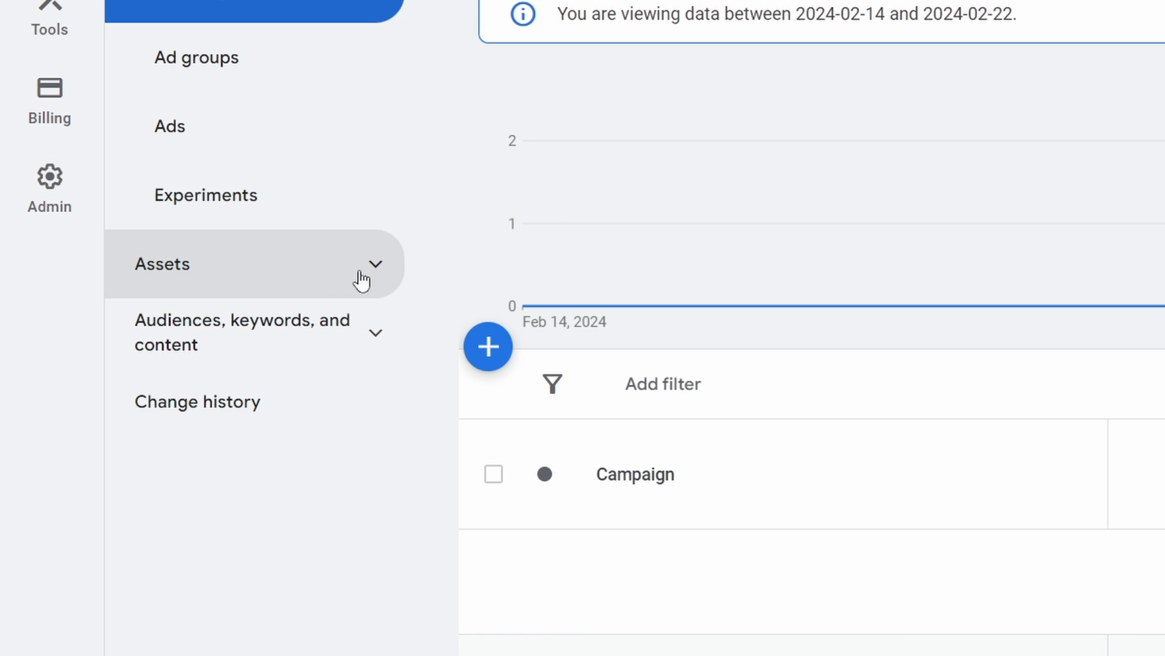
{"action": "left_click", "coordinate": [122, 446]}
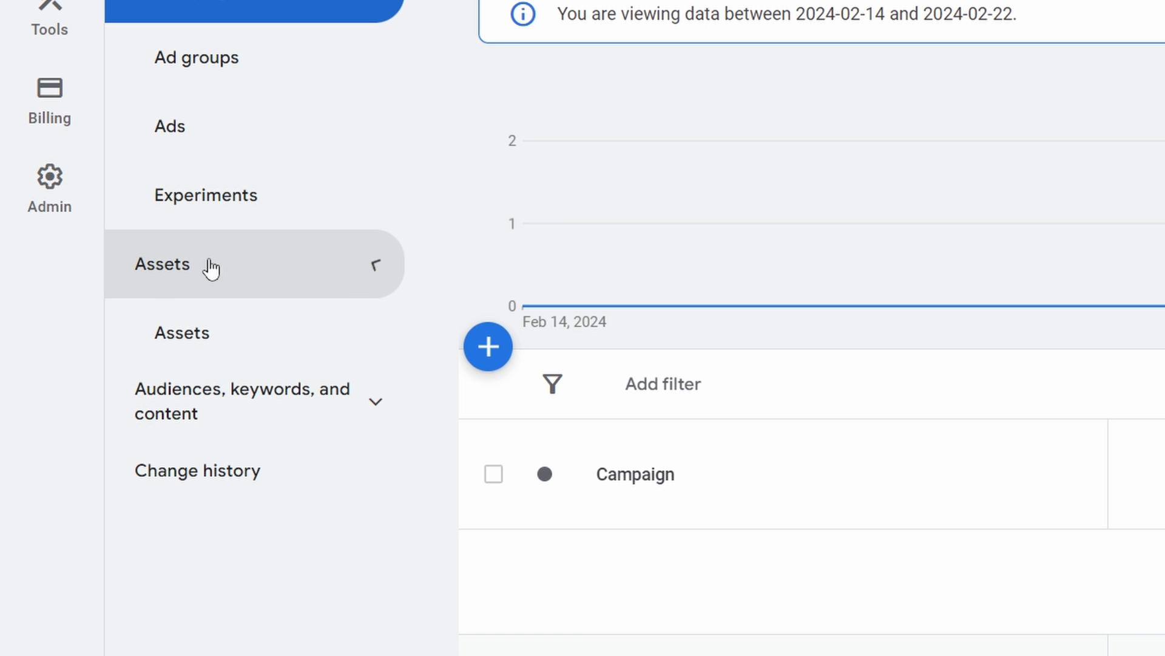
{"action": "left_click", "coordinate": [212, 341]}
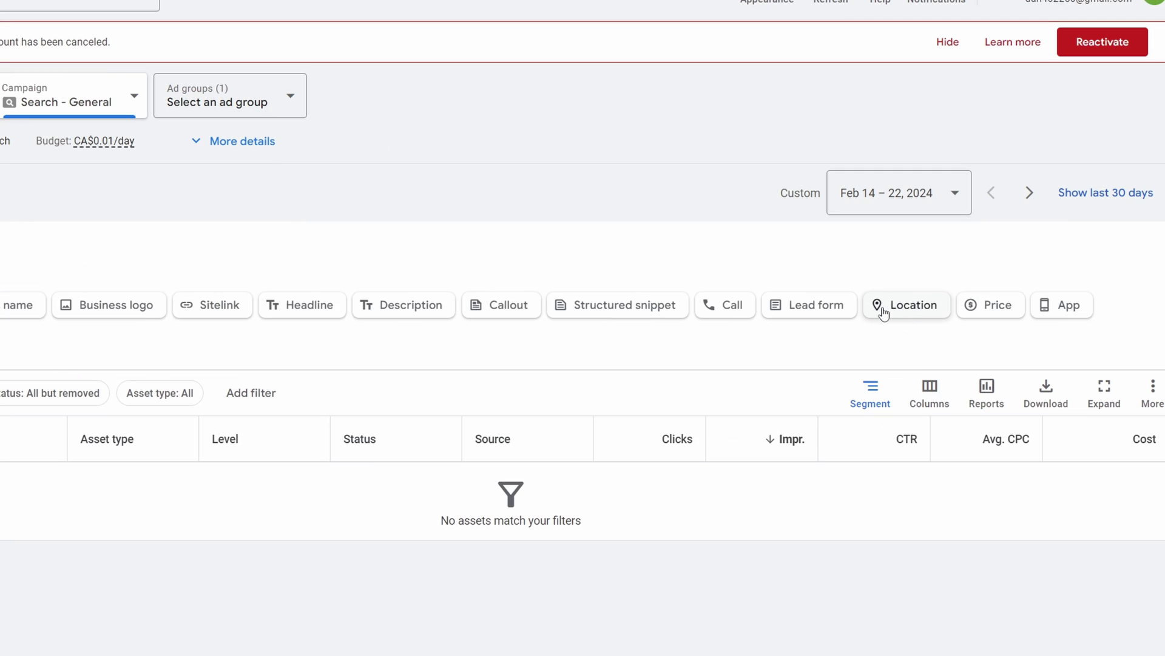
{"action": "left_click", "coordinate": [886, 307]}
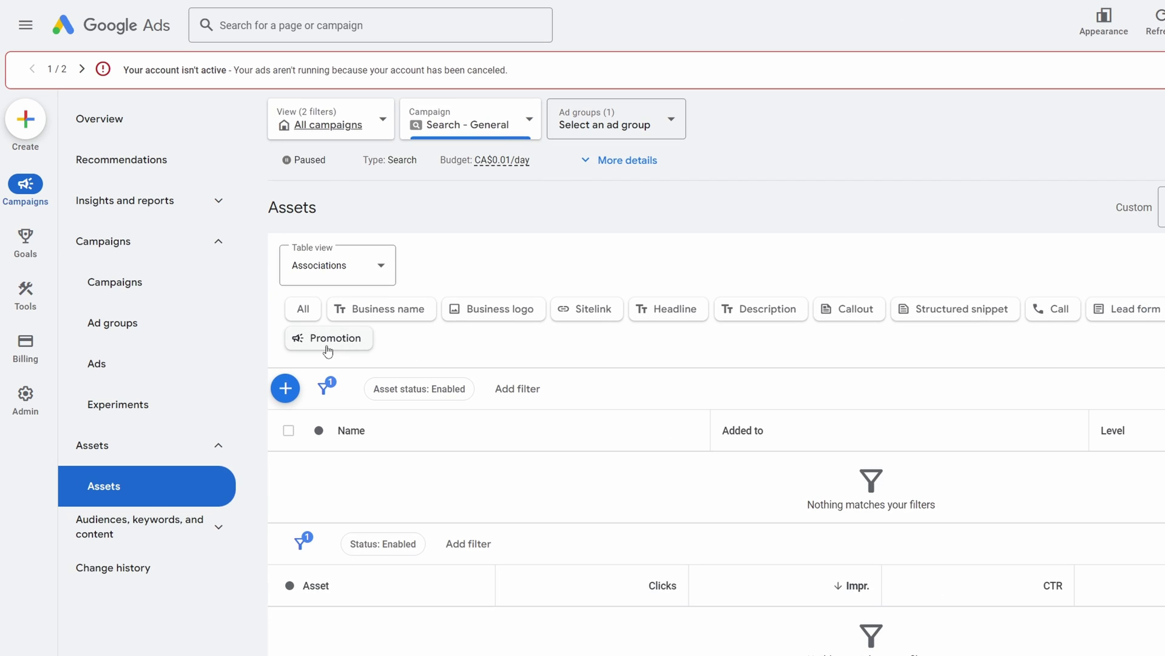
Create a location asset for Our locations, sourced from Google Business Profile rather than Chain stores
{"action": "left_click", "coordinate": [285, 387]}
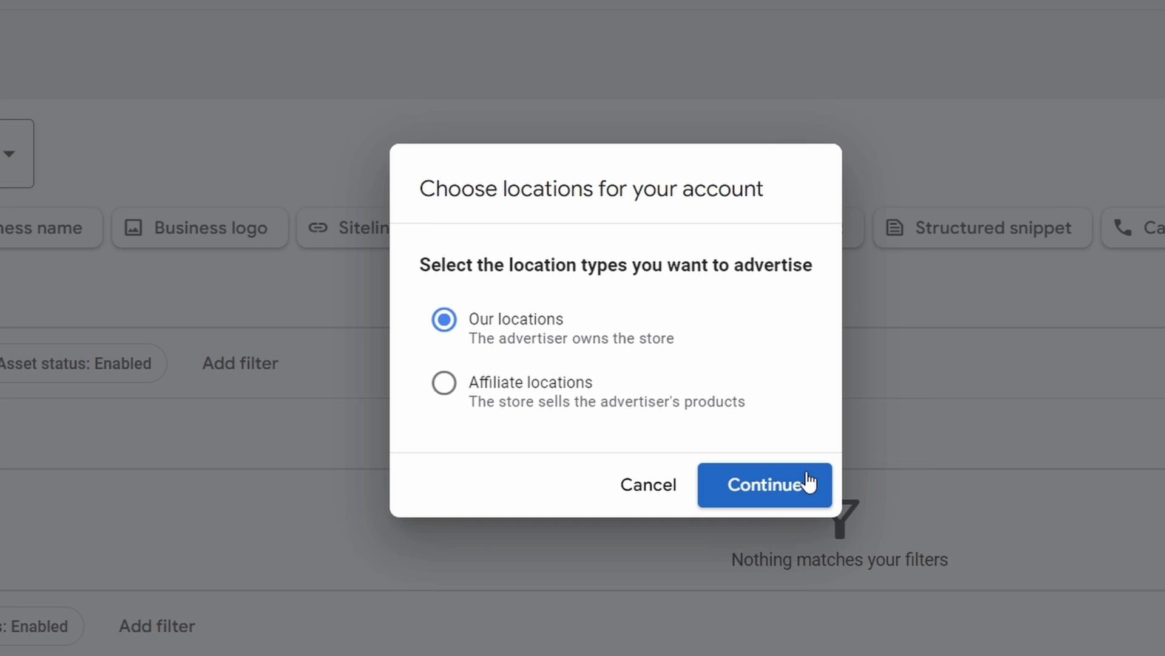
{"action": "left_click", "coordinate": [790, 485]}
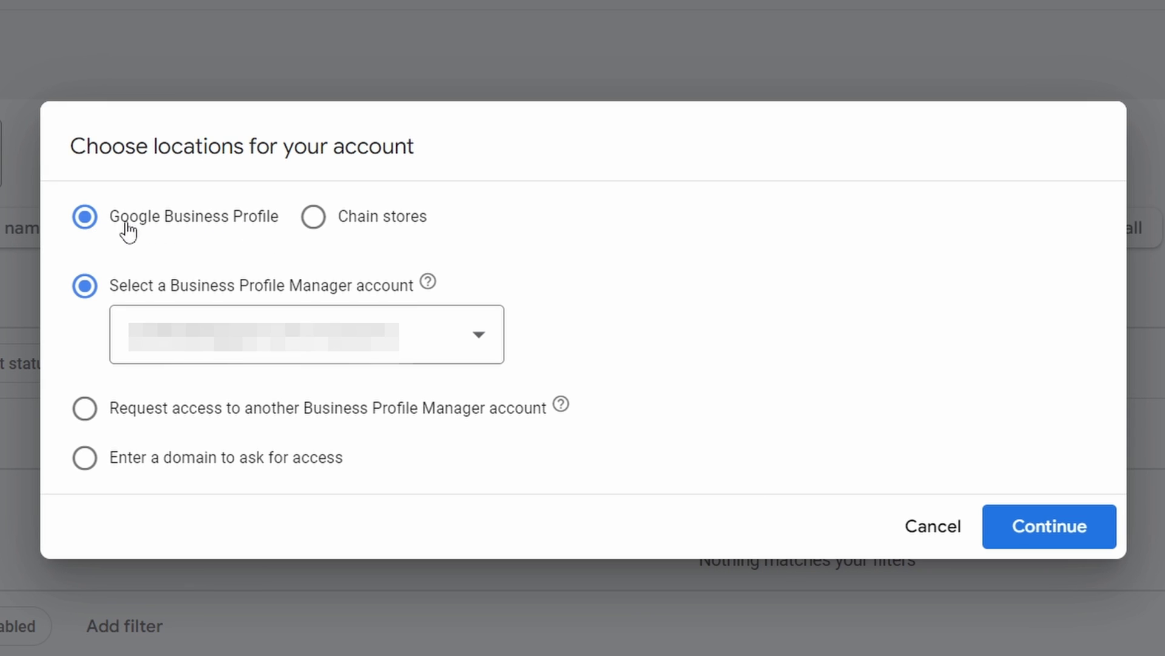
{"action": "left_click", "coordinate": [327, 224]}
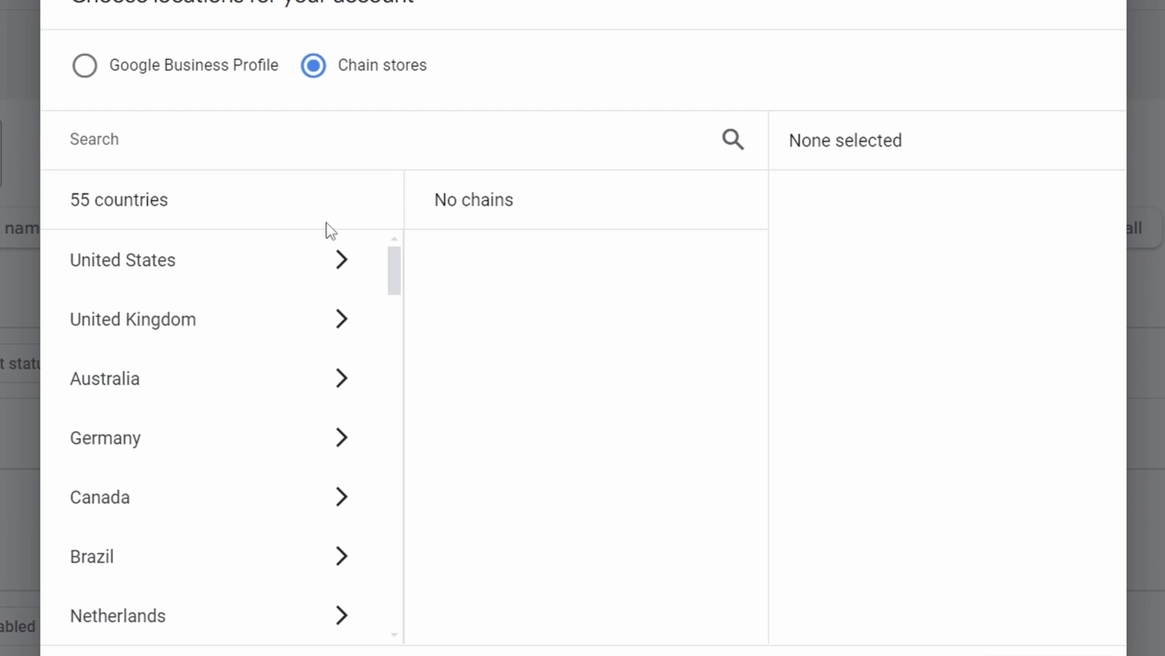
{"action": "left_click", "coordinate": [124, 64]}
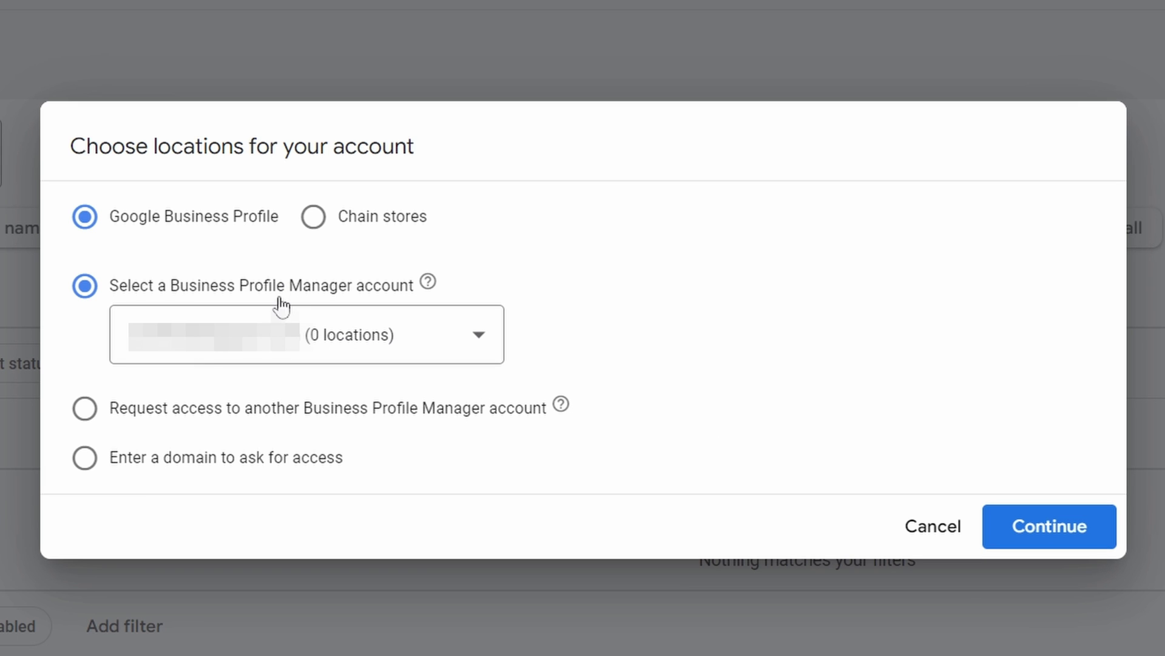
Request Business Profile access by domain, replacing the prefilled domain with Focusyourads.com
{"action": "left_click", "coordinate": [90, 413]}
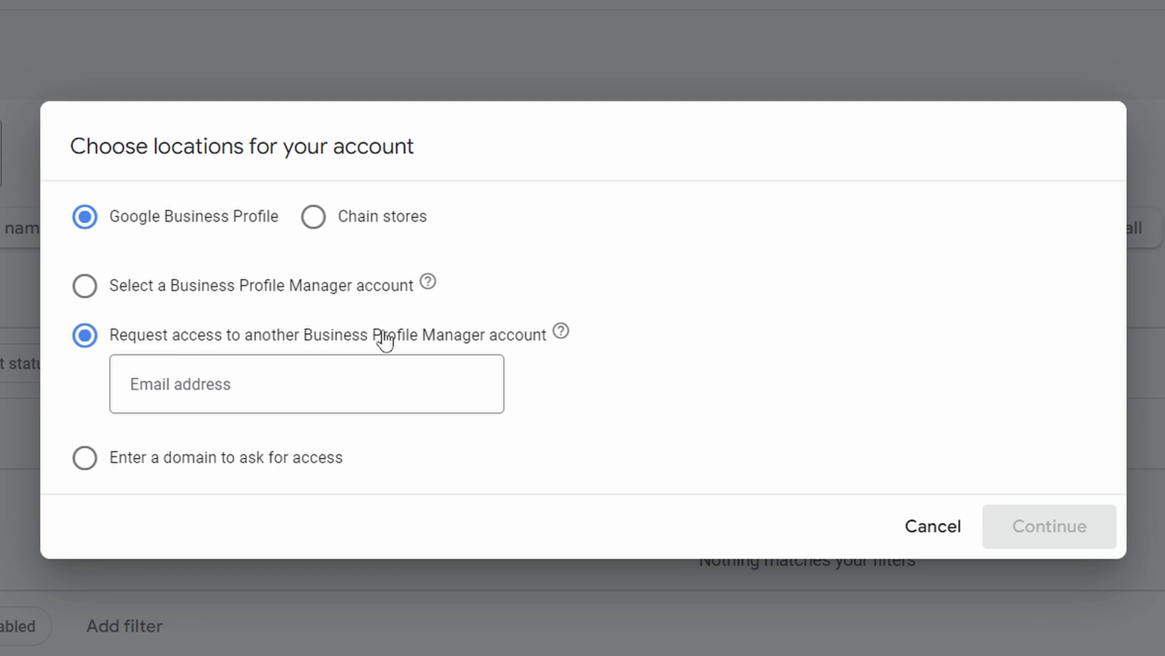
{"action": "left_click", "coordinate": [209, 385]}
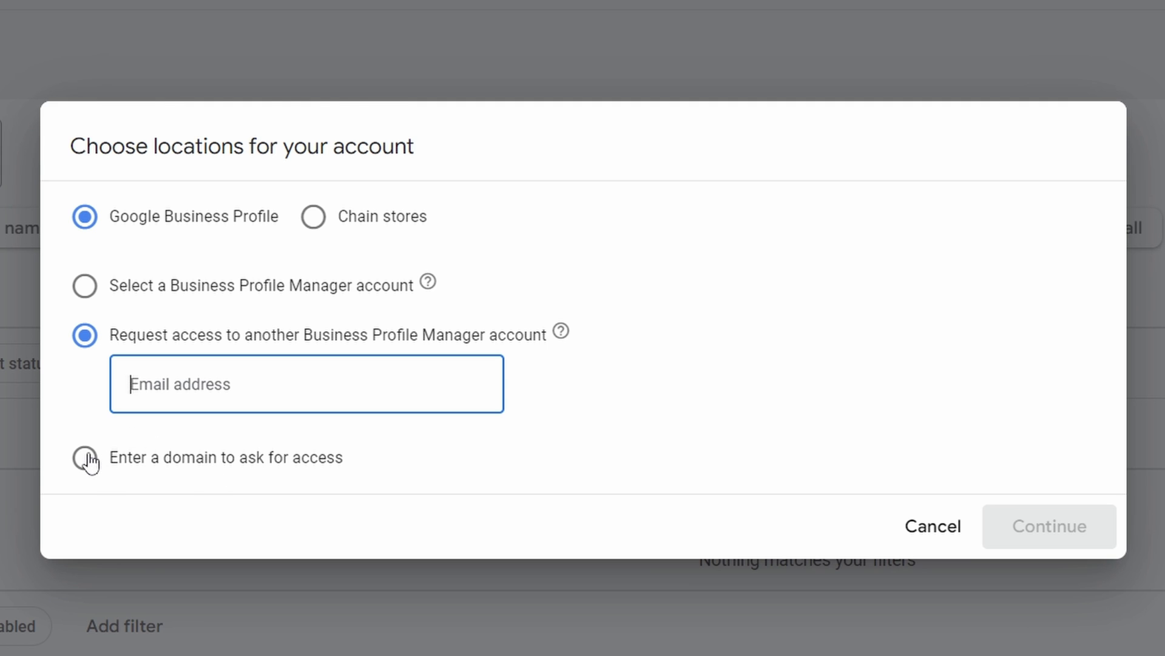
{"action": "left_click", "coordinate": [88, 459]}
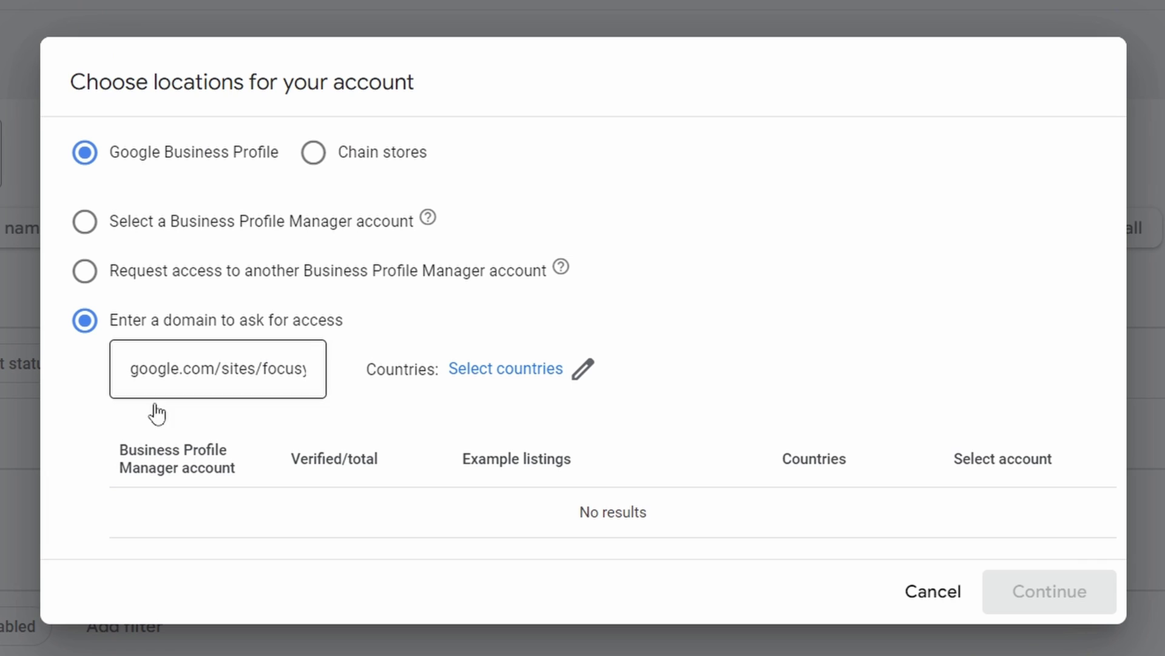
{"action": "left_click_drag", "start_coordinate": [261, 371], "coordinate": [149, 371]}
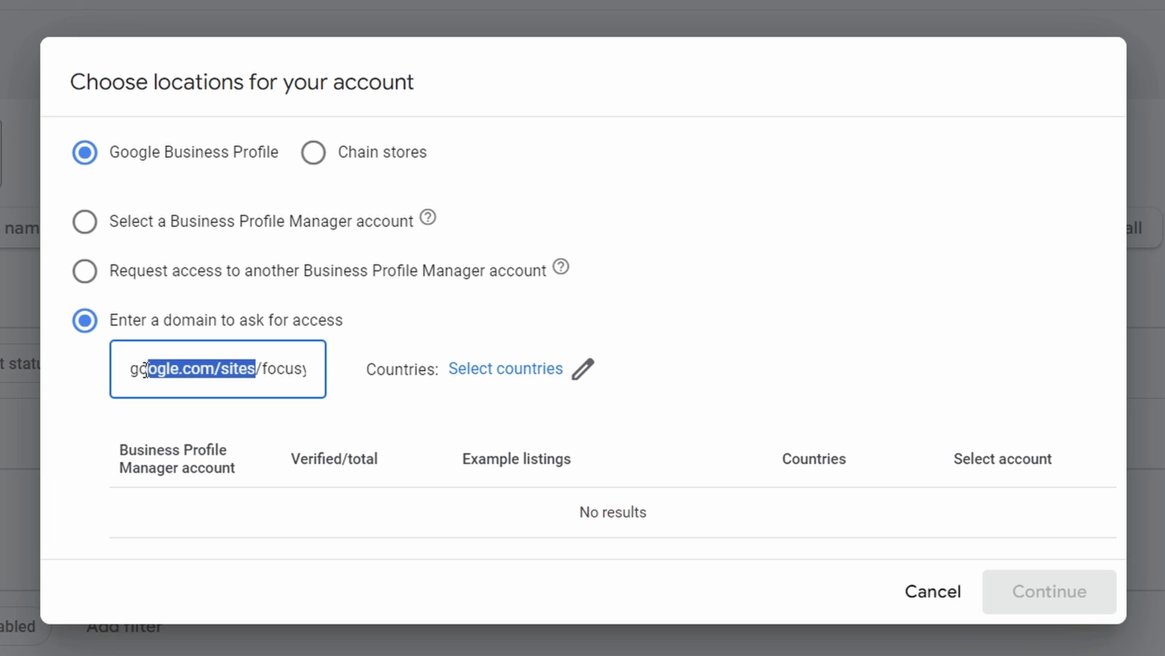
{"action": "left_click", "coordinate": [196, 375]}
{"action": "triple_click", "coordinate": [219, 375]}
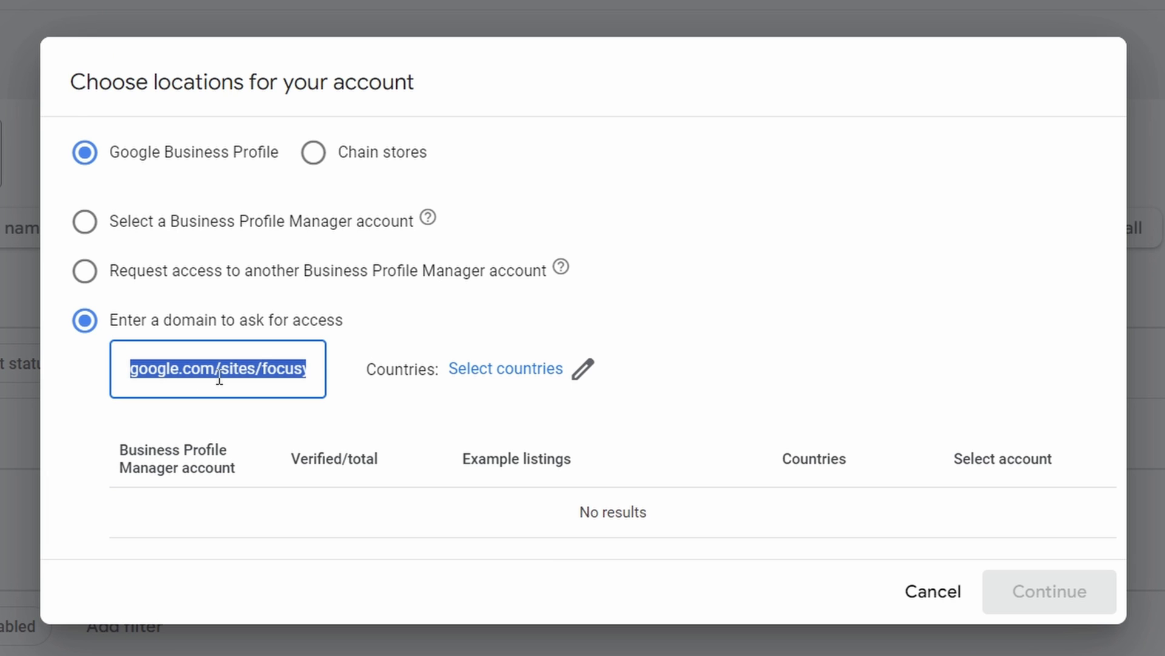
{"action": "type", "text": "Focusyo"}
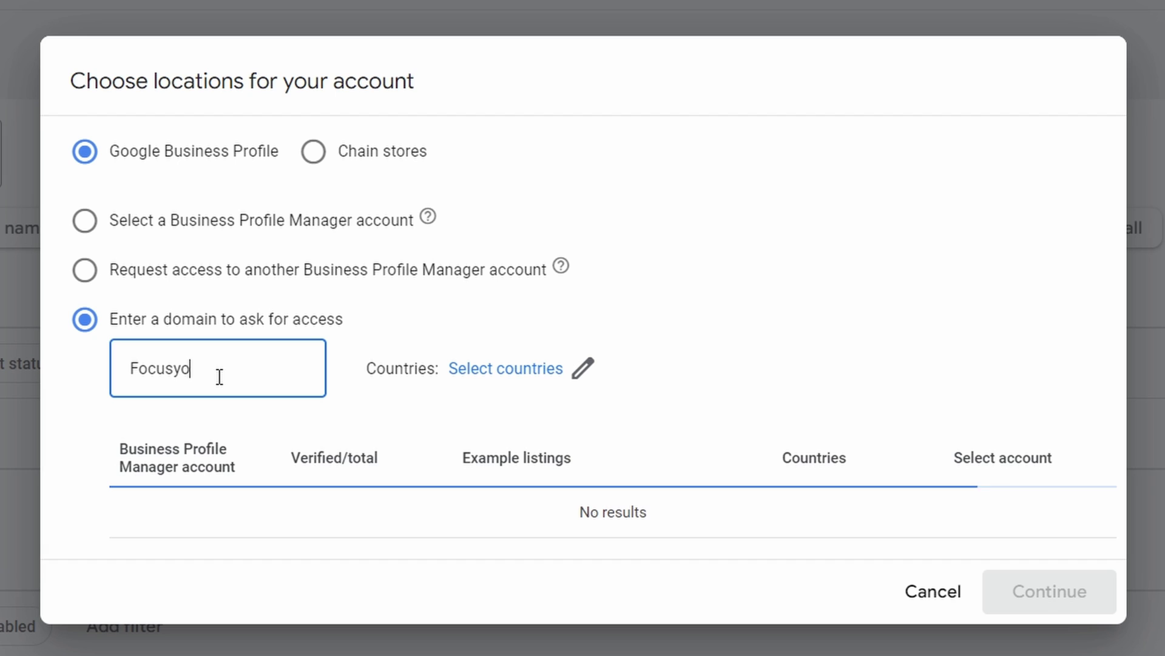
{"action": "type", "text": "urads.com"}
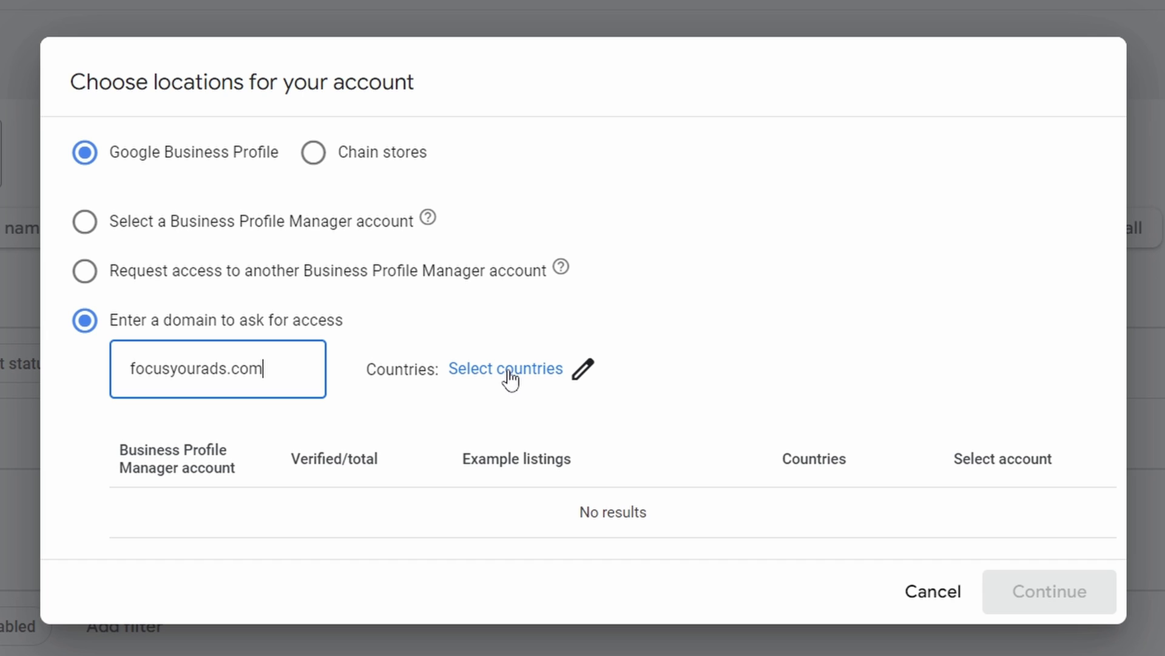
Restrict the linked Business Profile locations to Canada and confirm the country filter
{"action": "left_click", "coordinate": [542, 371]}
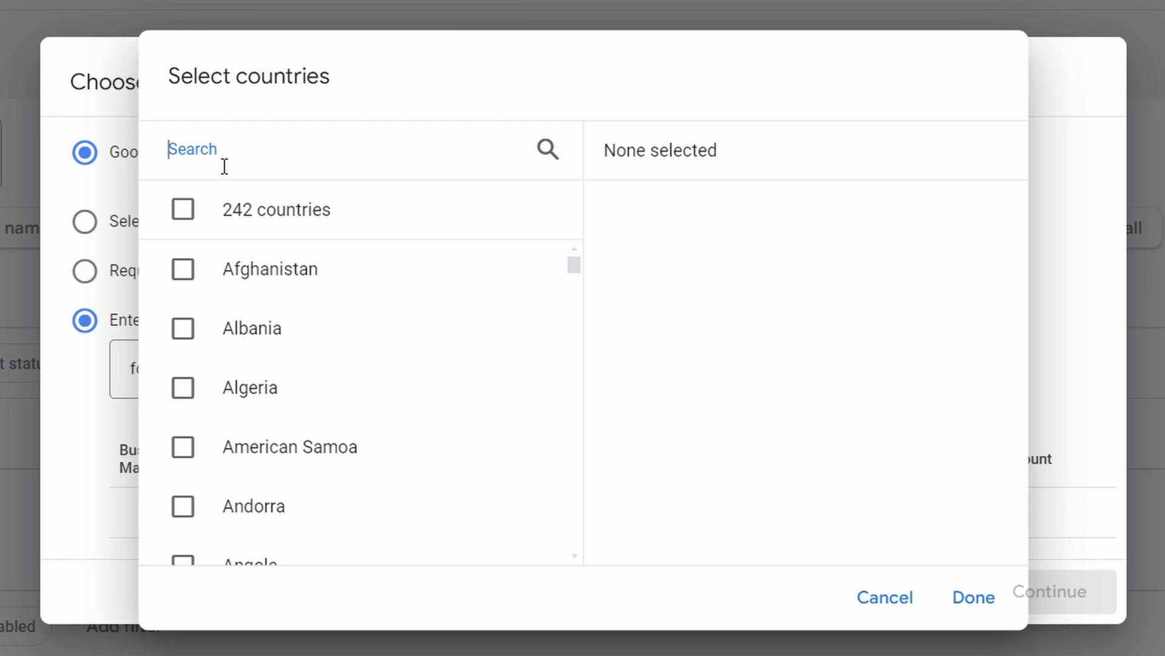
{"action": "type", "text": "canada"}
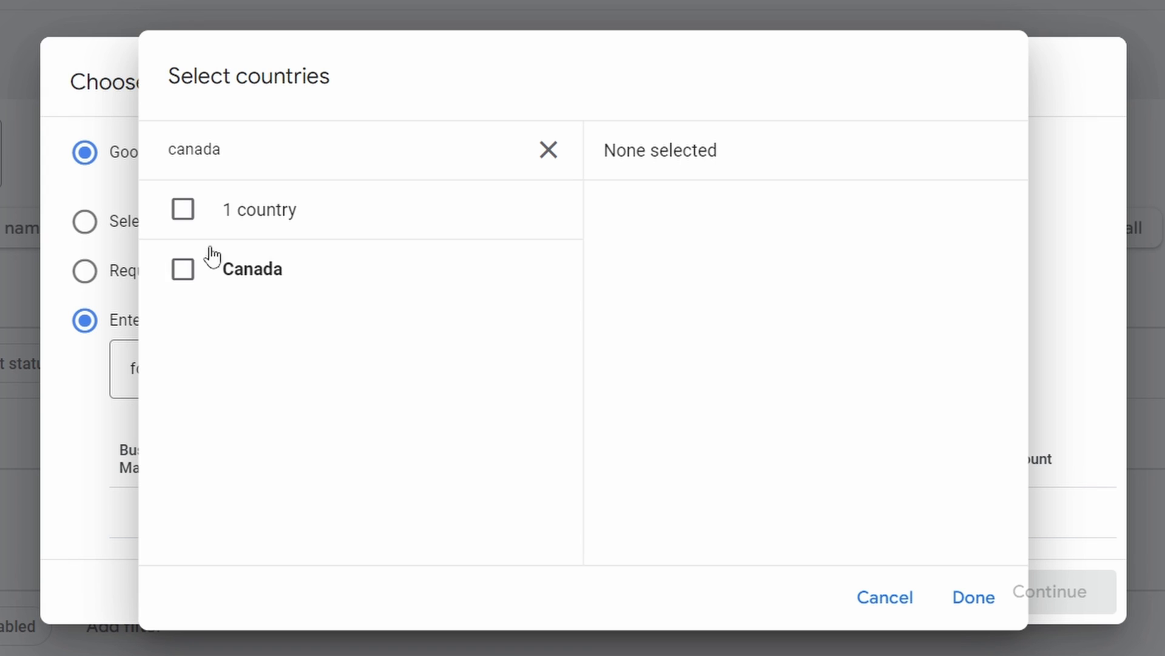
{"action": "left_click", "coordinate": [188, 270]}
{"action": "left_click", "coordinate": [959, 600]}
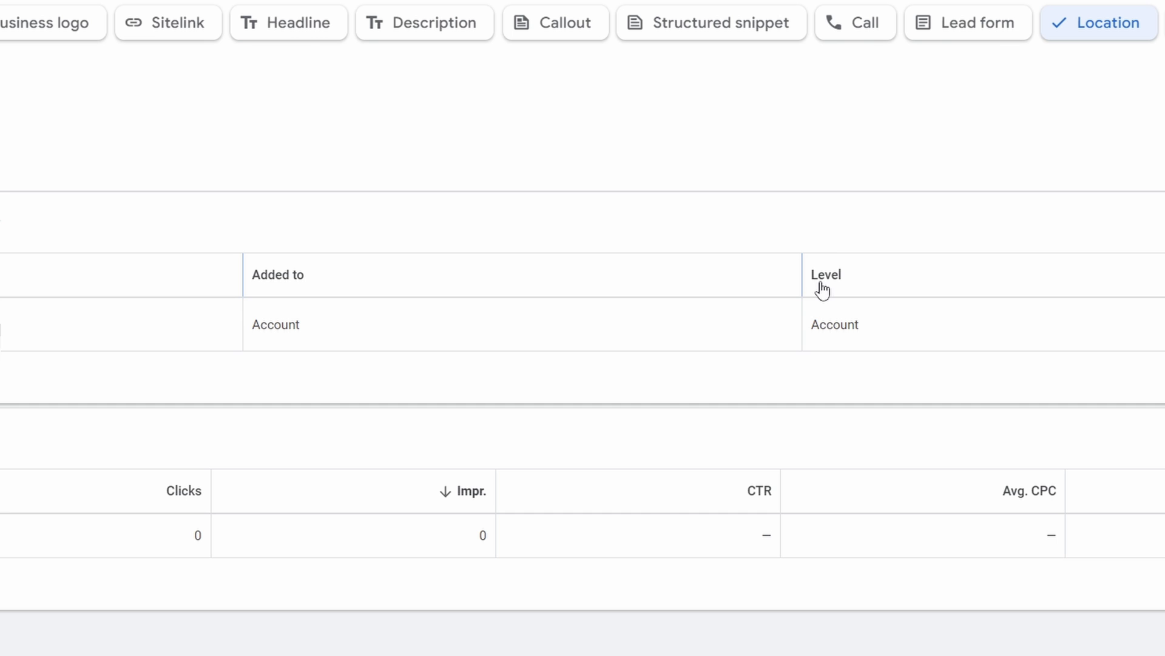
{"action": "left_click_drag", "start_coordinate": [870, 328], "coordinate": [817, 327]}
{"action": "left_click", "coordinate": [842, 325]}
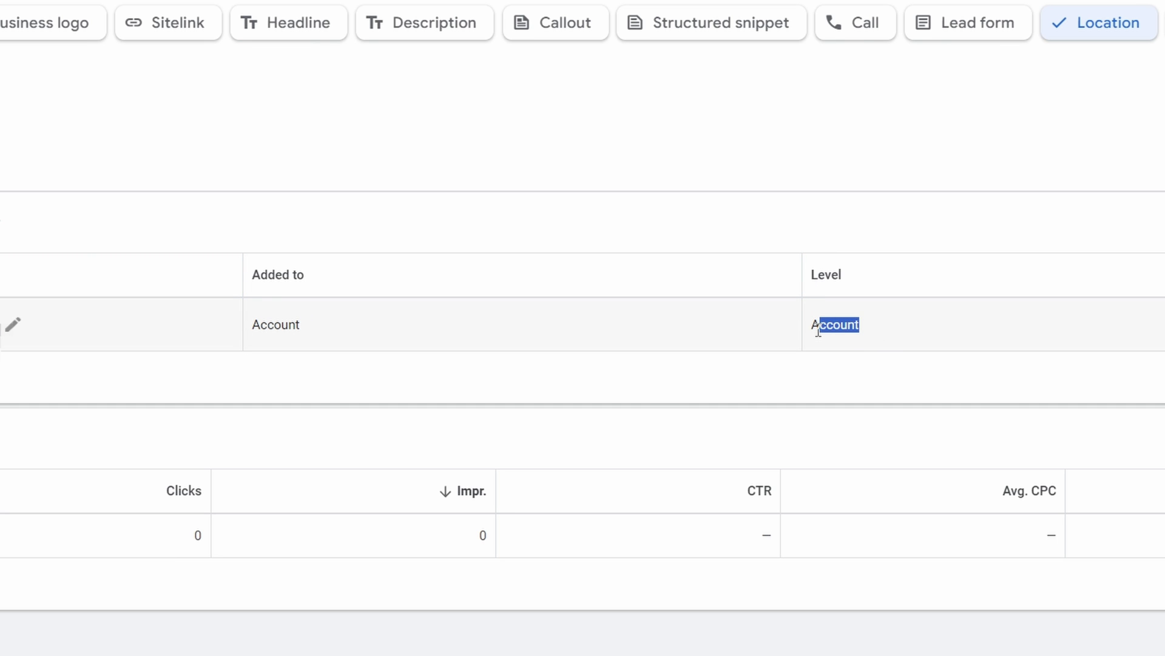
{"action": "left_click", "coordinate": [819, 329]}
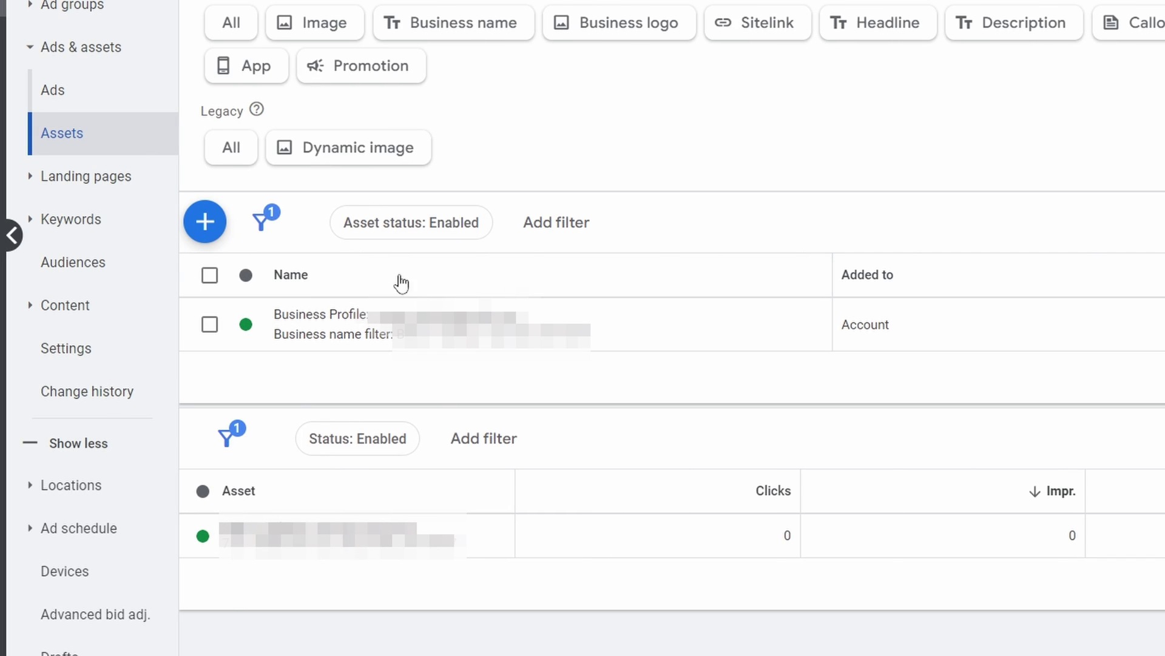
Start a new location asset, trying Account, Ad group and Campaign scopes before returning to Account
{"action": "left_click", "coordinate": [205, 222]}
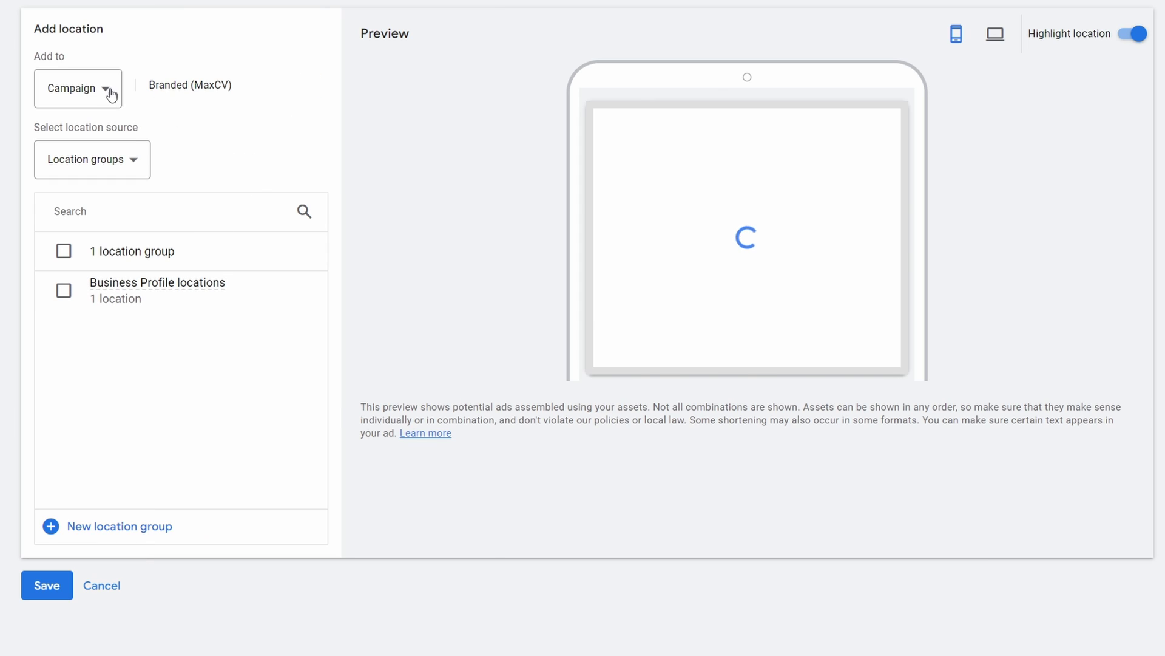
{"action": "left_click", "coordinate": [111, 94]}
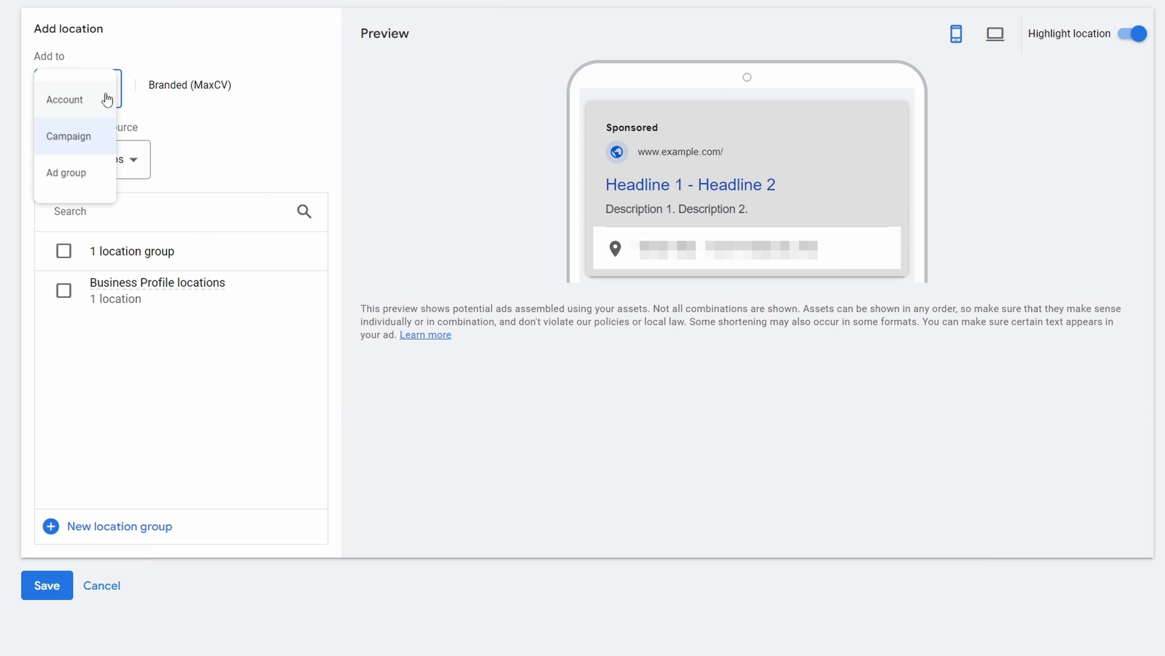
{"action": "left_click", "coordinate": [81, 115]}
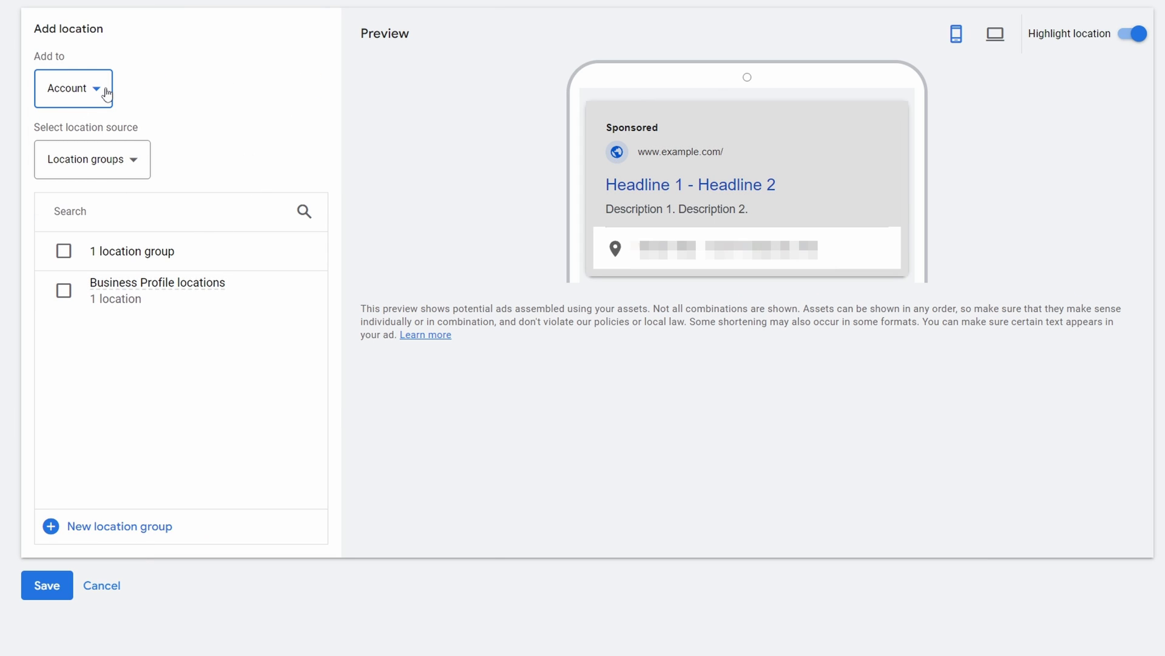
{"action": "left_click", "coordinate": [97, 97]}
{"action": "left_click", "coordinate": [77, 181]}
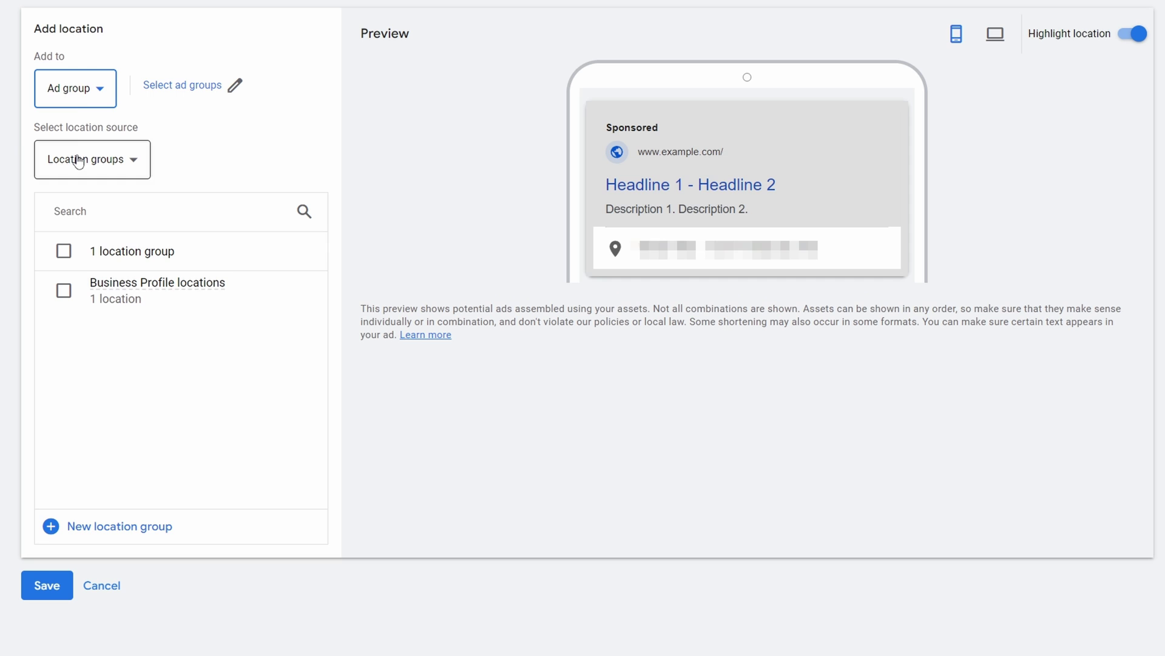
{"action": "left_click", "coordinate": [79, 93]}
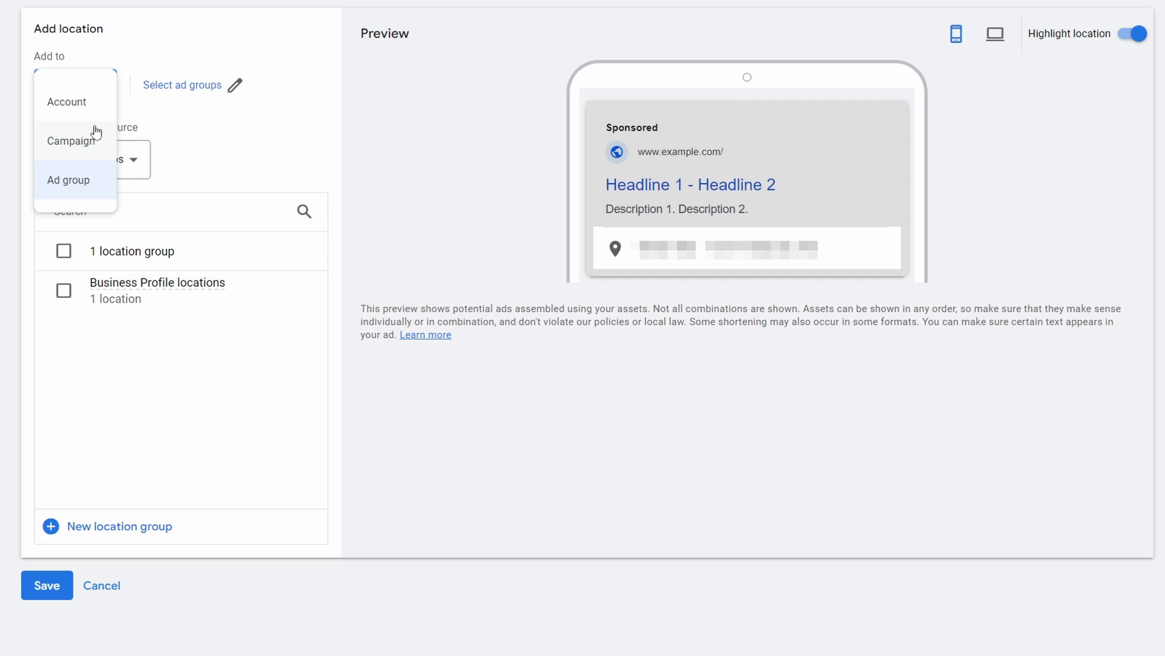
{"action": "left_click", "coordinate": [90, 134]}
{"action": "left_click", "coordinate": [86, 86]}
{"action": "left_click", "coordinate": [83, 115]}
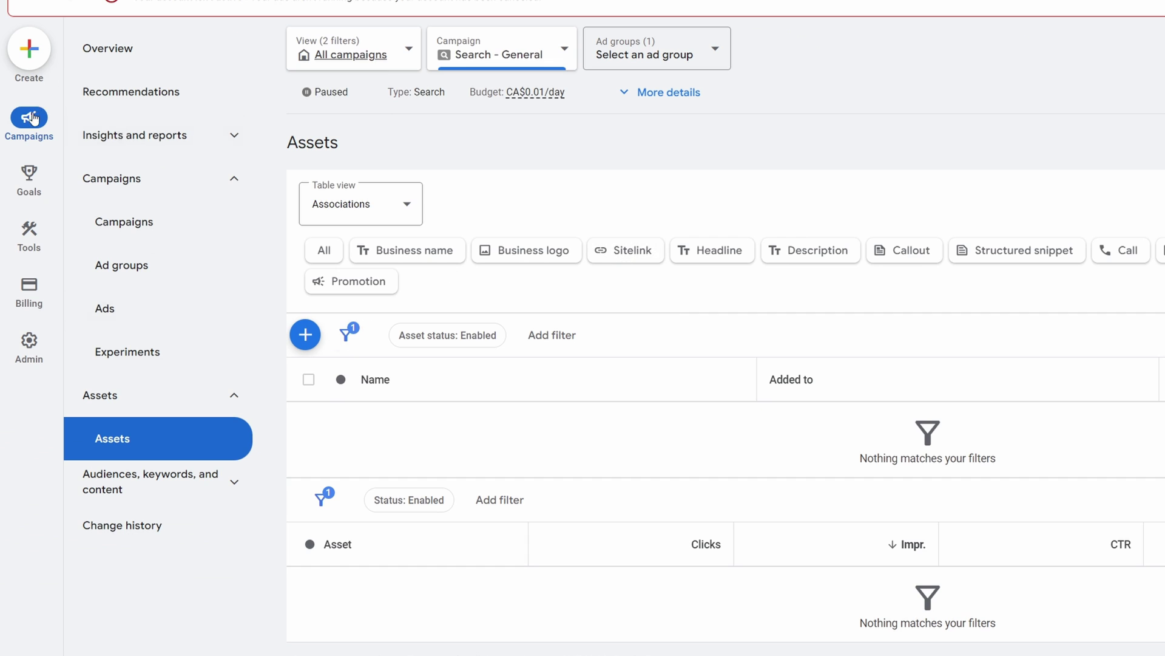
Open the campaign's Assets page and review the location asset's CTR and average CPC figures
{"action": "left_click", "coordinate": [32, 117]}
{"action": "left_click", "coordinate": [133, 451]}
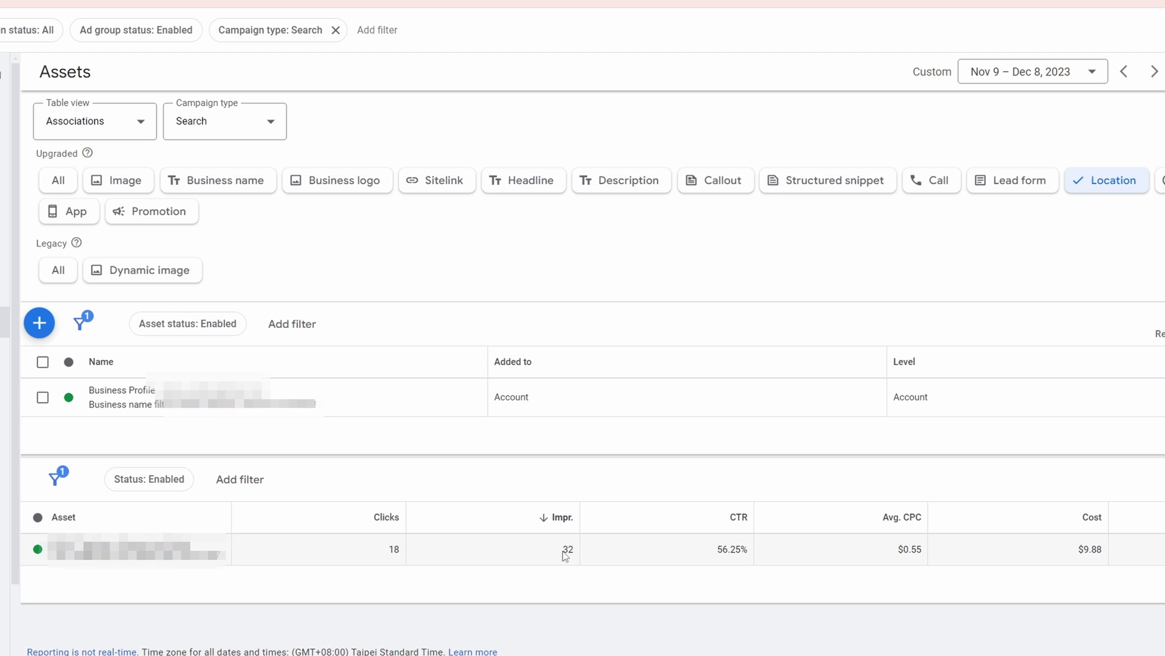
{"action": "left_click_drag", "start_coordinate": [662, 550], "coordinate": [985, 559]}
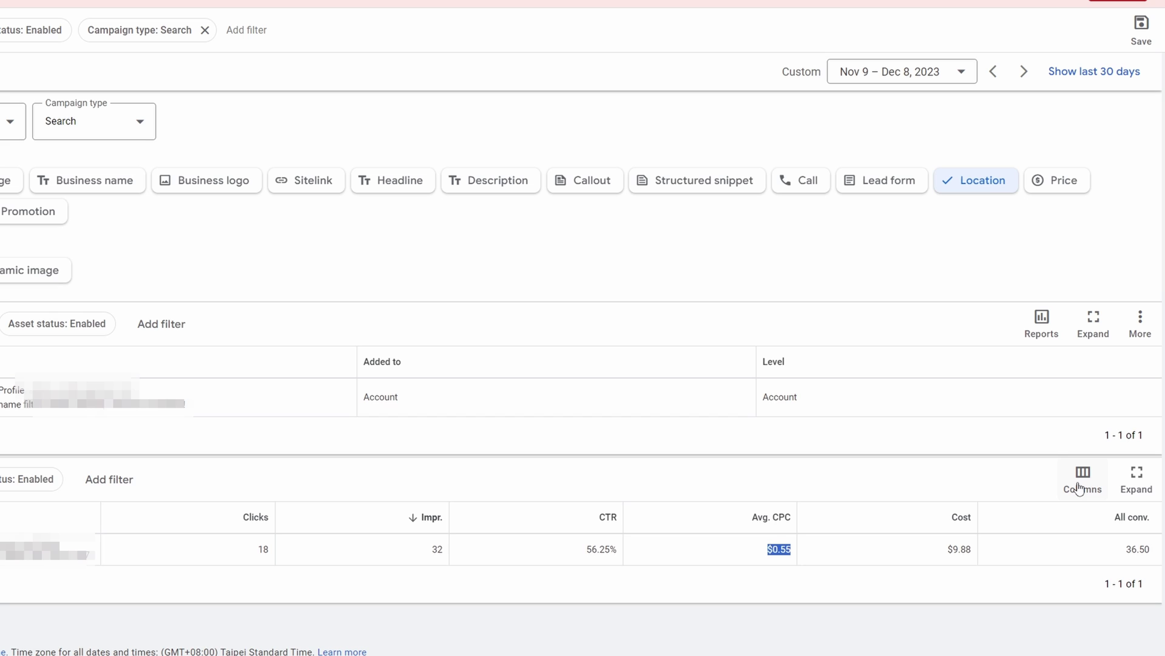
Open Modify columns and expand the Performance, Conversions, Attributes and Call details lists
{"action": "left_click", "coordinate": [1080, 488]}
{"action": "left_click", "coordinate": [1067, 526]}
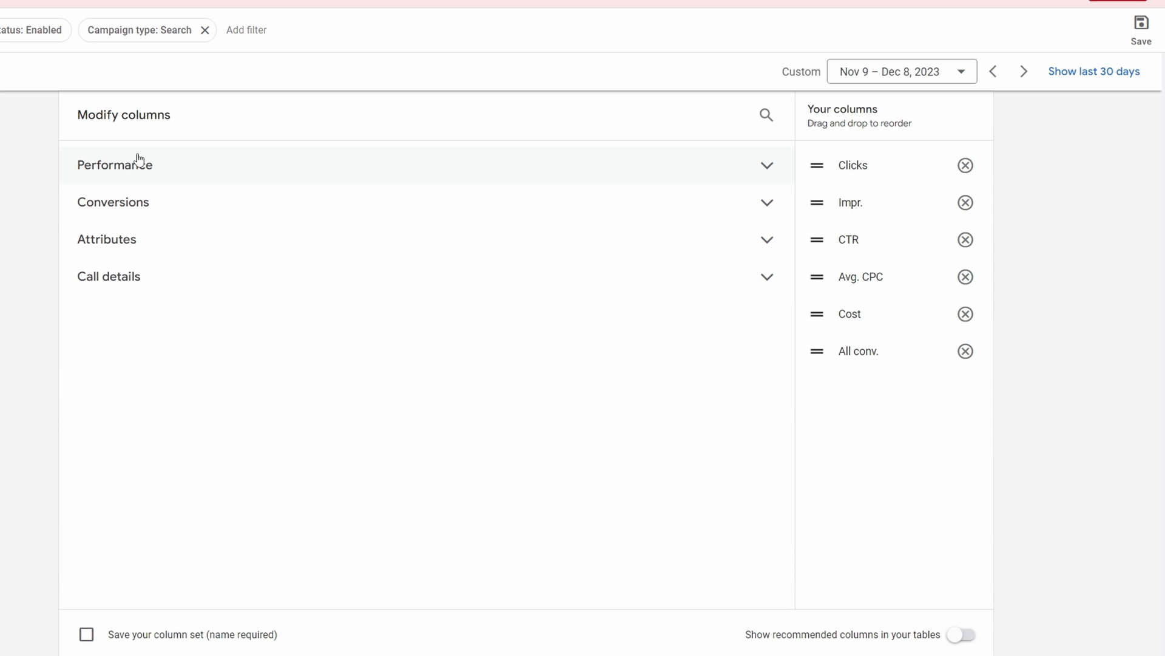
{"action": "left_click", "coordinate": [364, 175]}
{"action": "left_click", "coordinate": [173, 302]}
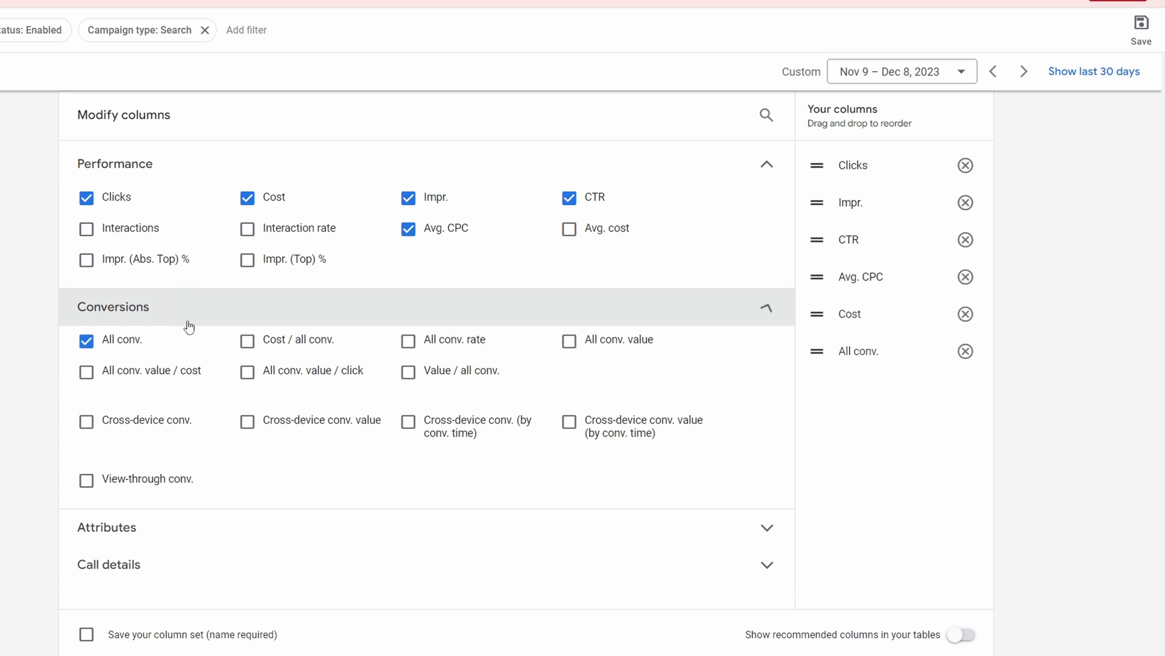
{"action": "left_click", "coordinate": [173, 533]}
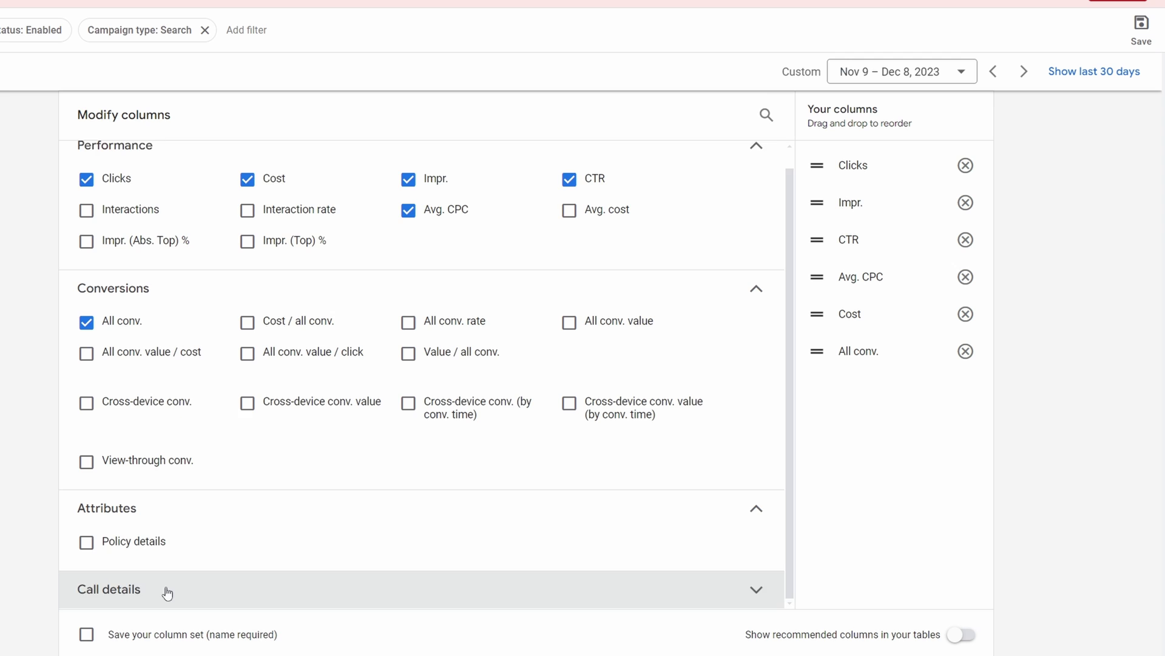